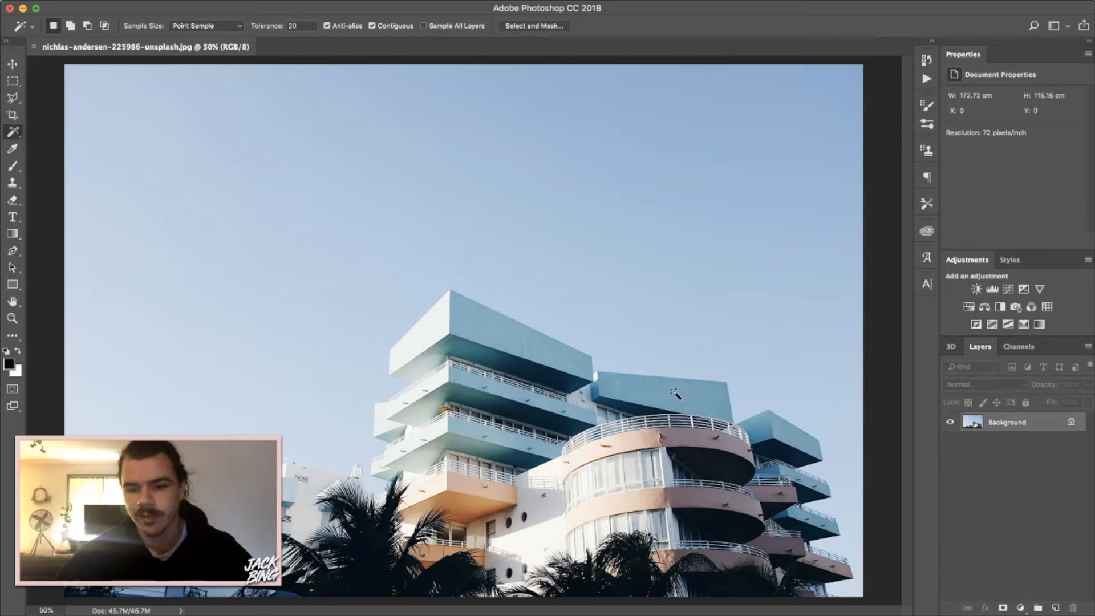
Select the blue rooftop wall behind the round balconies using the Magic Wand with a tolerance of 10.
{"action": "left_click", "coordinate": [674, 393]}
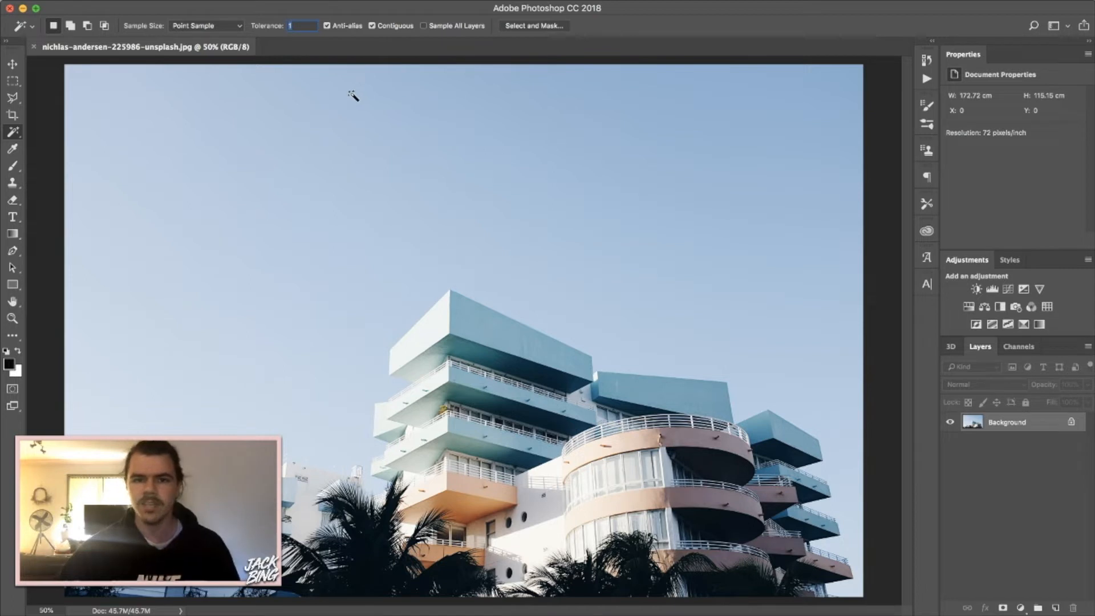
{"action": "type", "text": "10"}
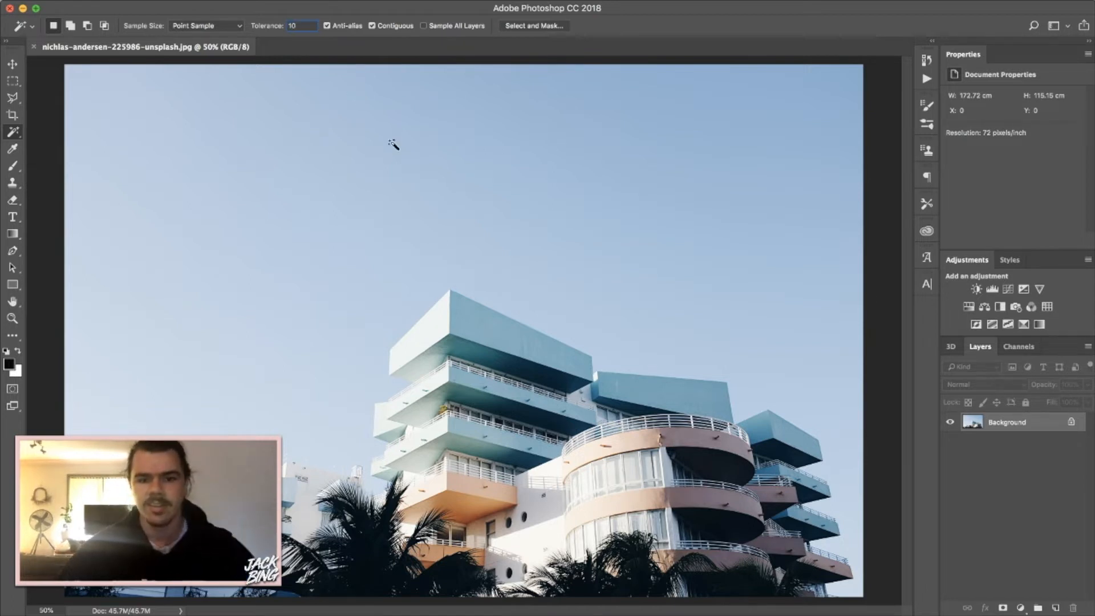
{"action": "left_click", "coordinate": [665, 393]}
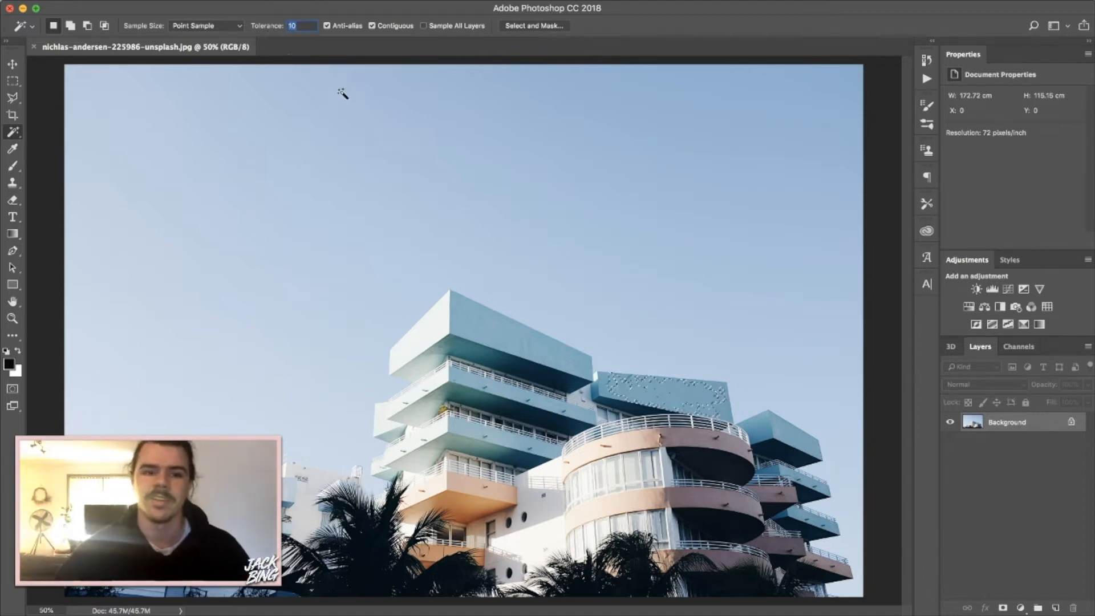
Raise the Magic Wand tolerance to 100, sample the same blue rooftop wall, and clear the resulting selection.
{"action": "type", "text": "100"}
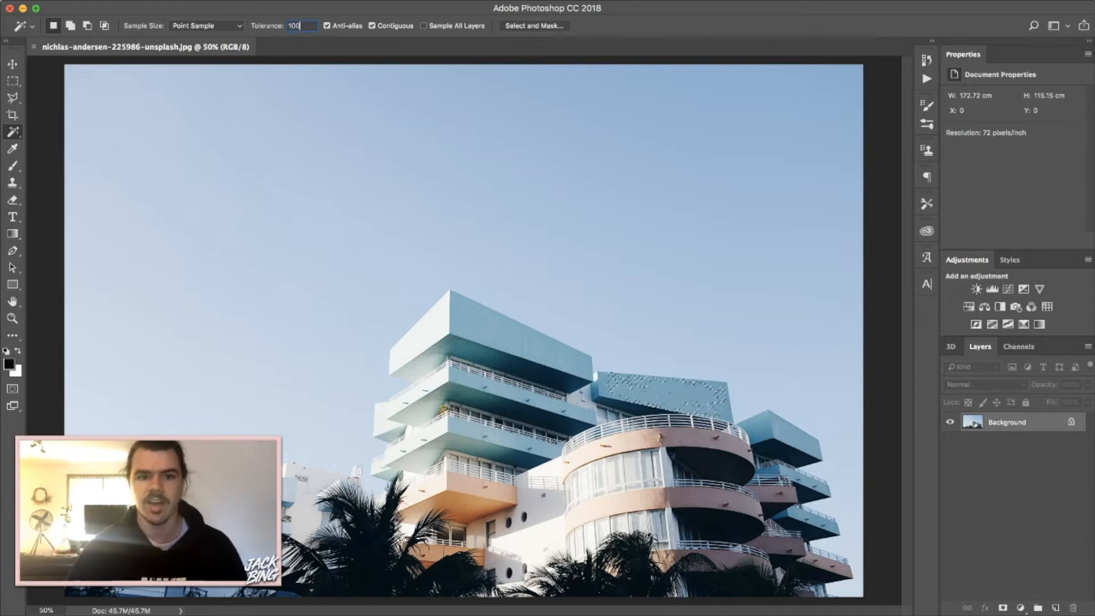
{"action": "left_click", "coordinate": [681, 392]}
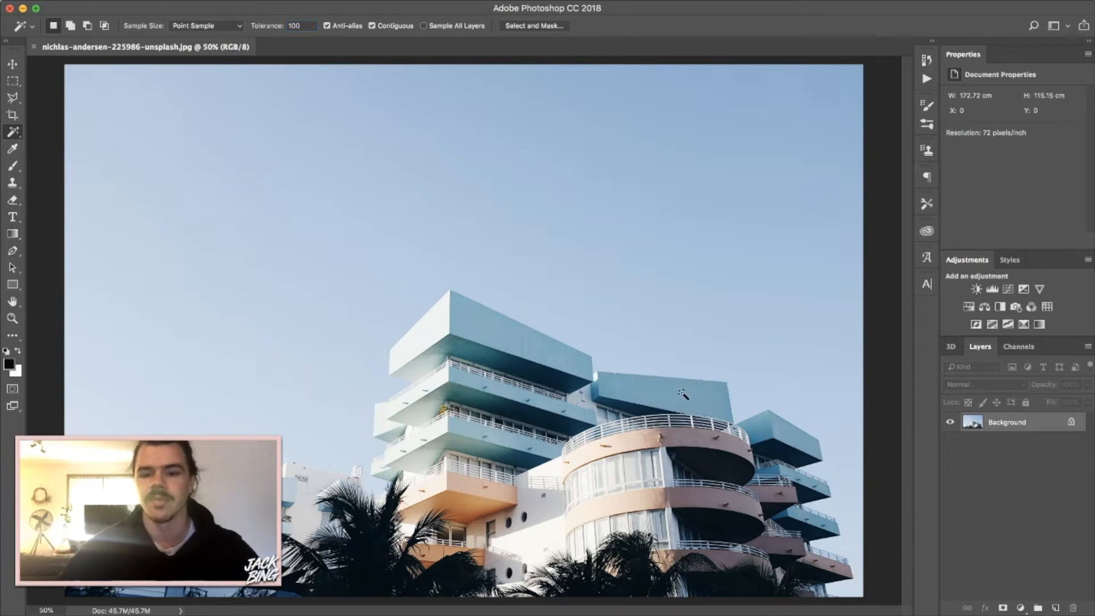
{"action": "left_click", "coordinate": [654, 391]}
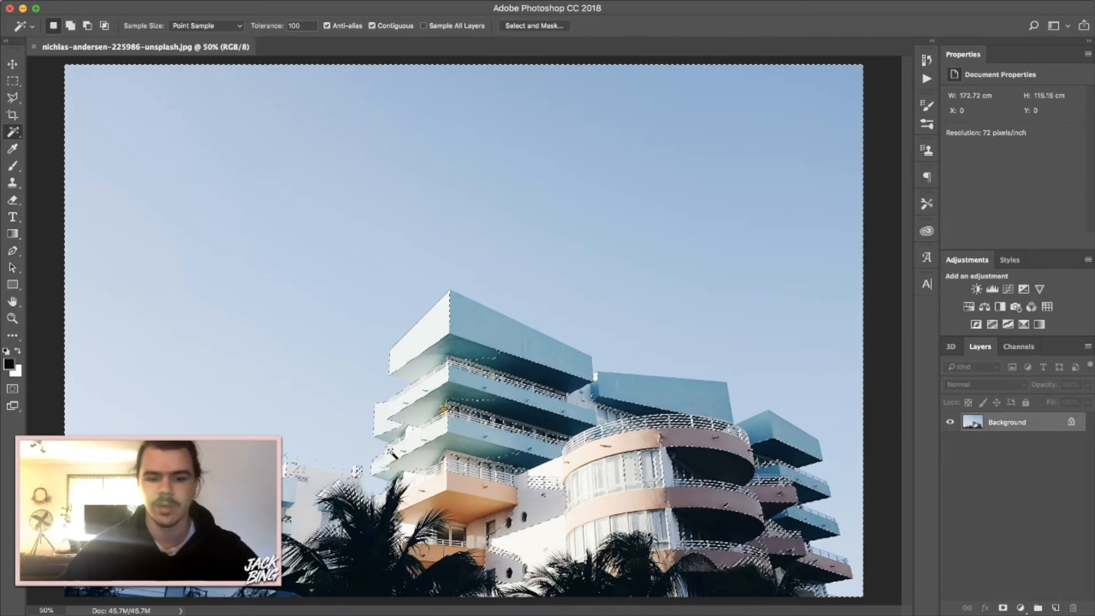
{"action": "key", "text": "super+d"}
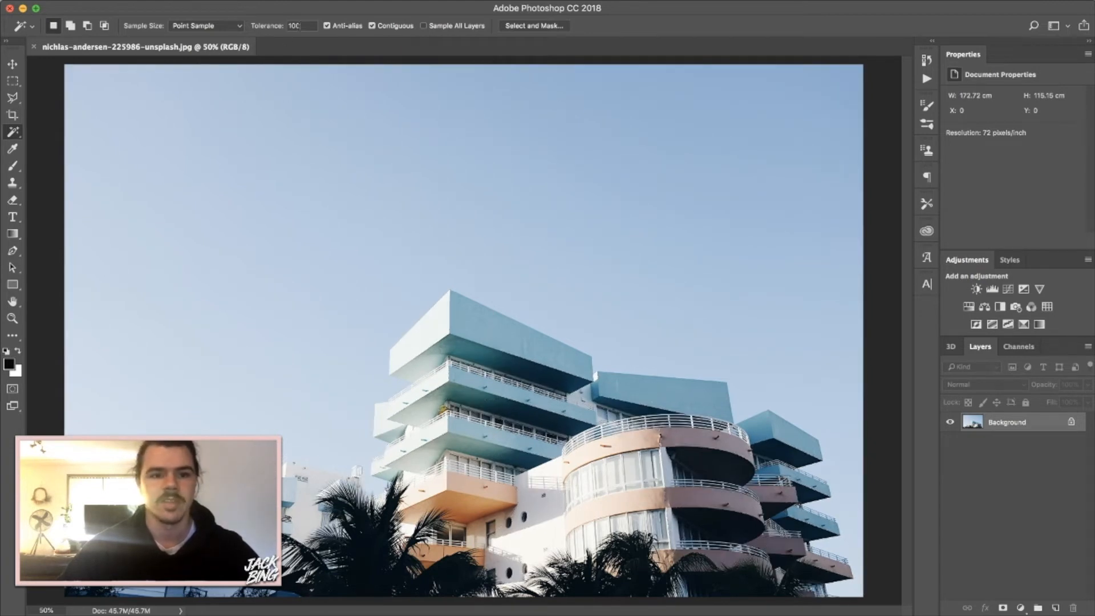
Select the blue rooftop wall with a Magic Wand tolerance of 25, inspect the selection's edges closely, and deselect it.
{"action": "type", "text": "25"}
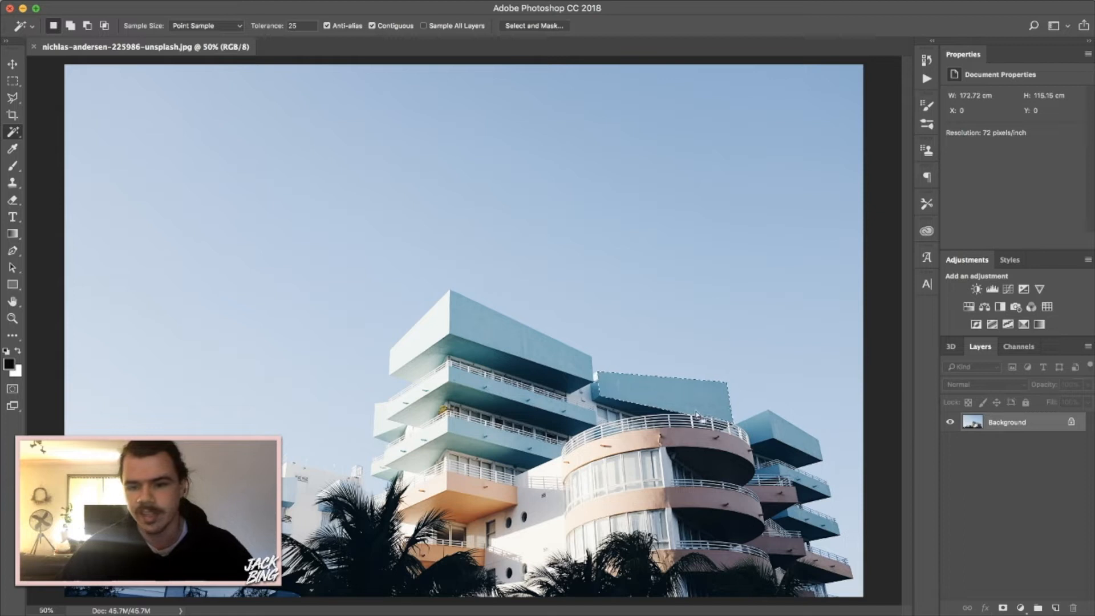
{"action": "scroll", "coordinate": [623, 387], "scroll_direction": "up", "scroll_amount": 6}
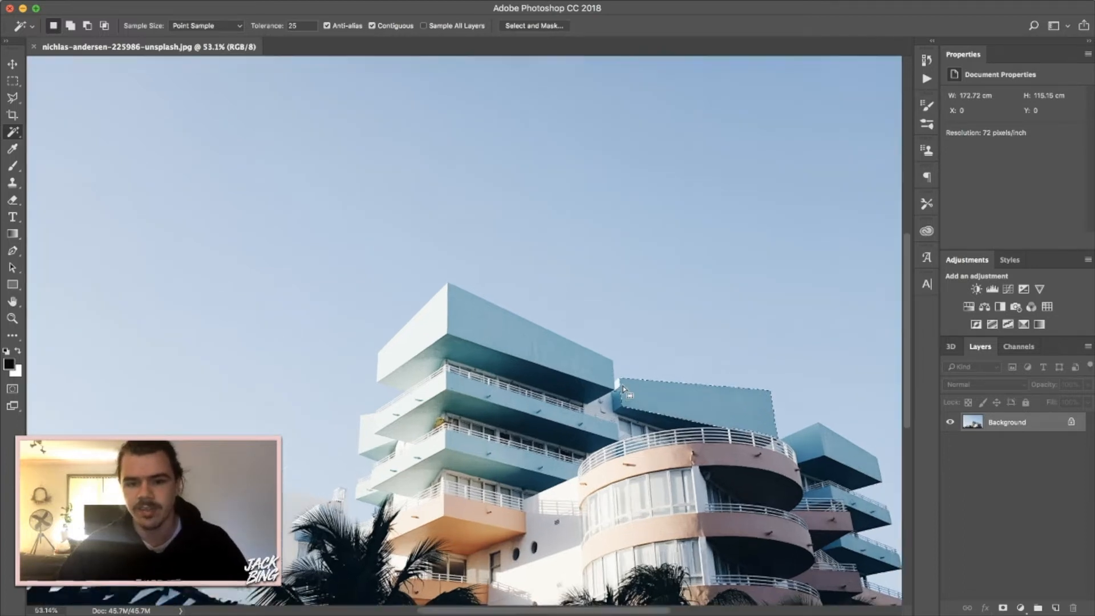
{"action": "scroll", "coordinate": [624, 387], "scroll_direction": "right", "scroll_amount": 15}
{"action": "scroll", "coordinate": [623, 387], "scroll_direction": "down", "scroll_amount": 3}
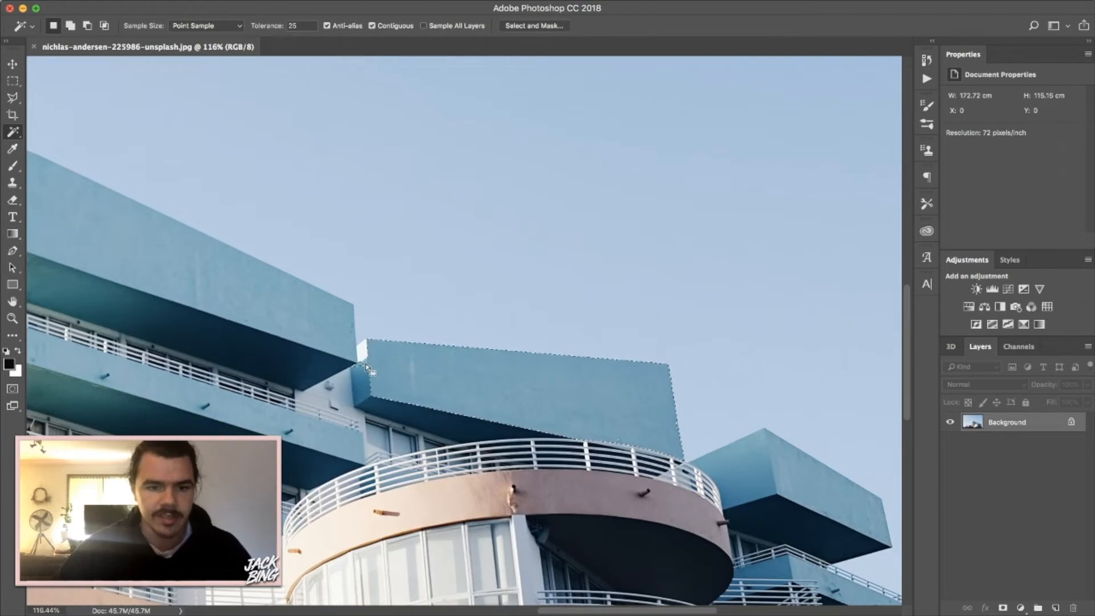
{"action": "scroll", "coordinate": [645, 388], "scroll_direction": "down", "scroll_amount": 6}
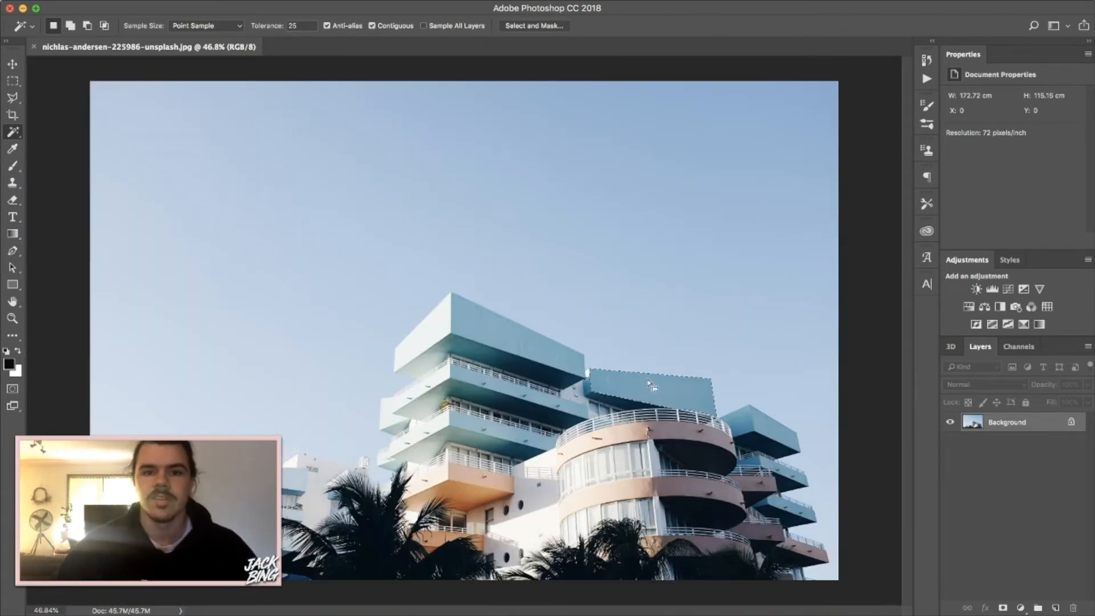
{"action": "key", "text": "ctrl+d"}
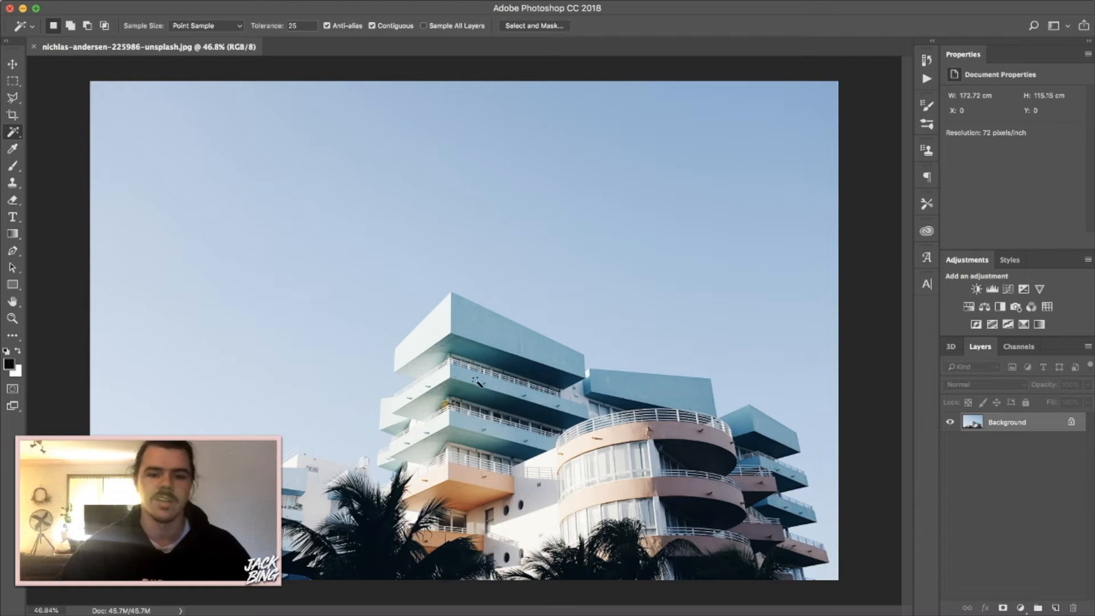
Select the whole sky with the Magic Wand at tolerance 15, adding the remaining sky areas down to the rooftops.
{"action": "double_click", "coordinate": [292, 26]}
{"action": "type", "text": "16"}
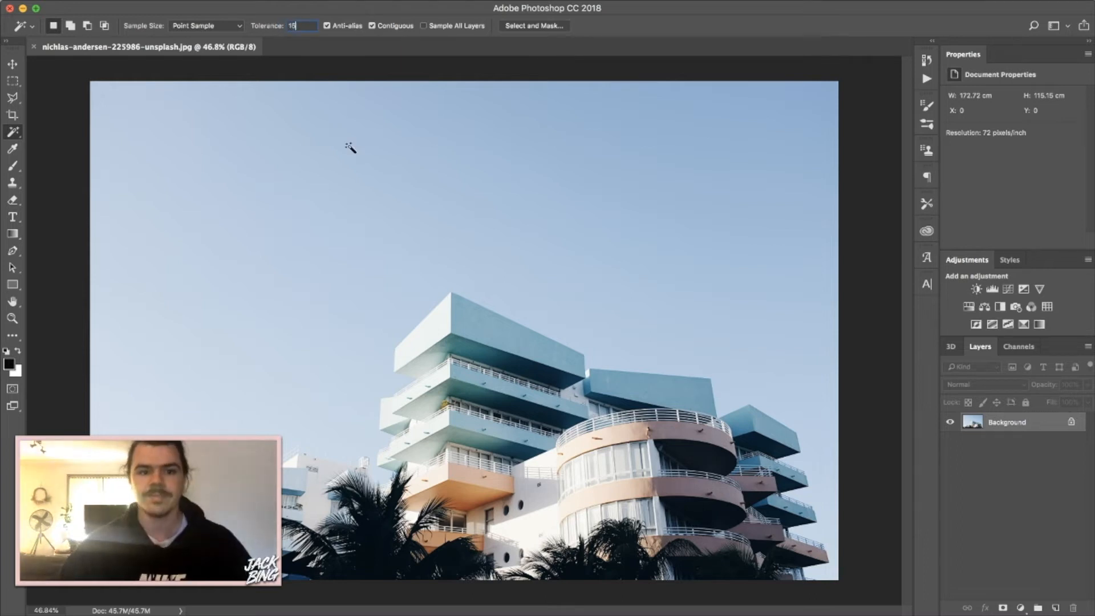
{"action": "left_click", "coordinate": [774, 116]}
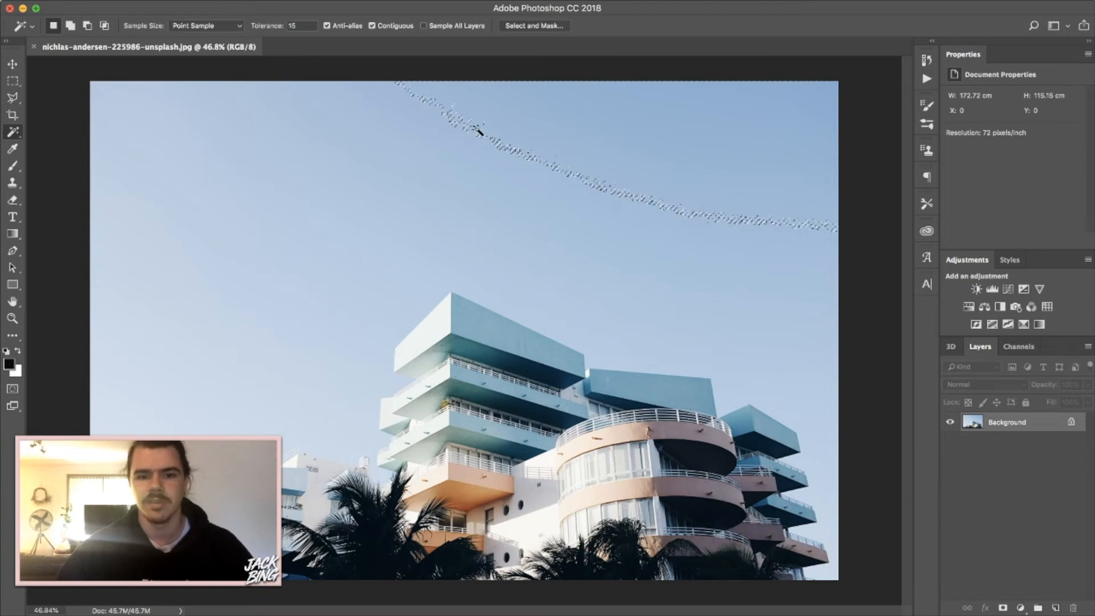
{"action": "key", "text": "shift"}
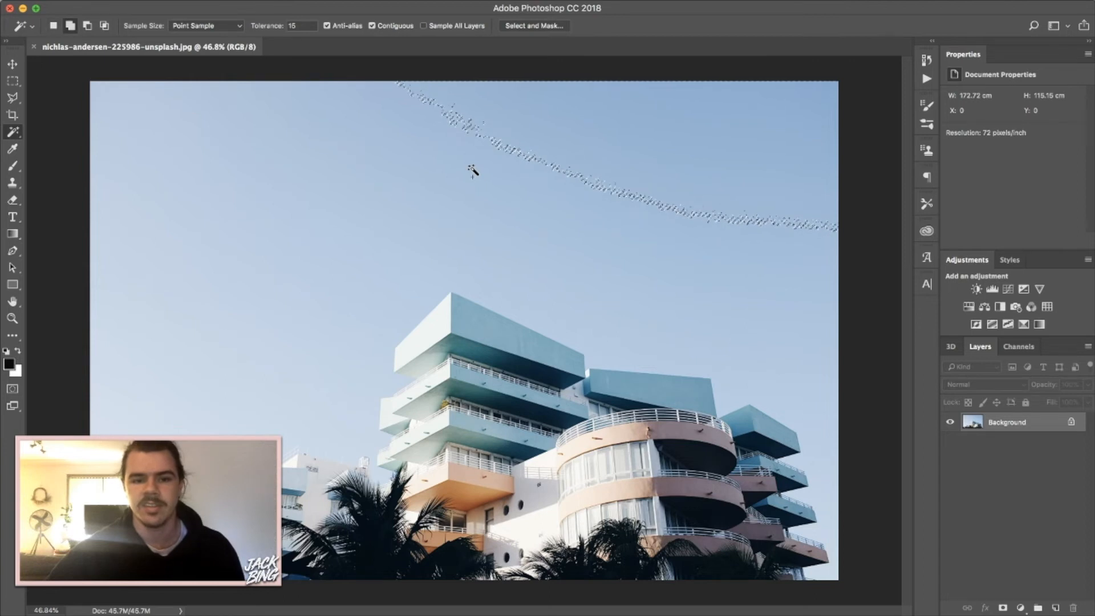
{"action": "left_click", "coordinate": [482, 161]}
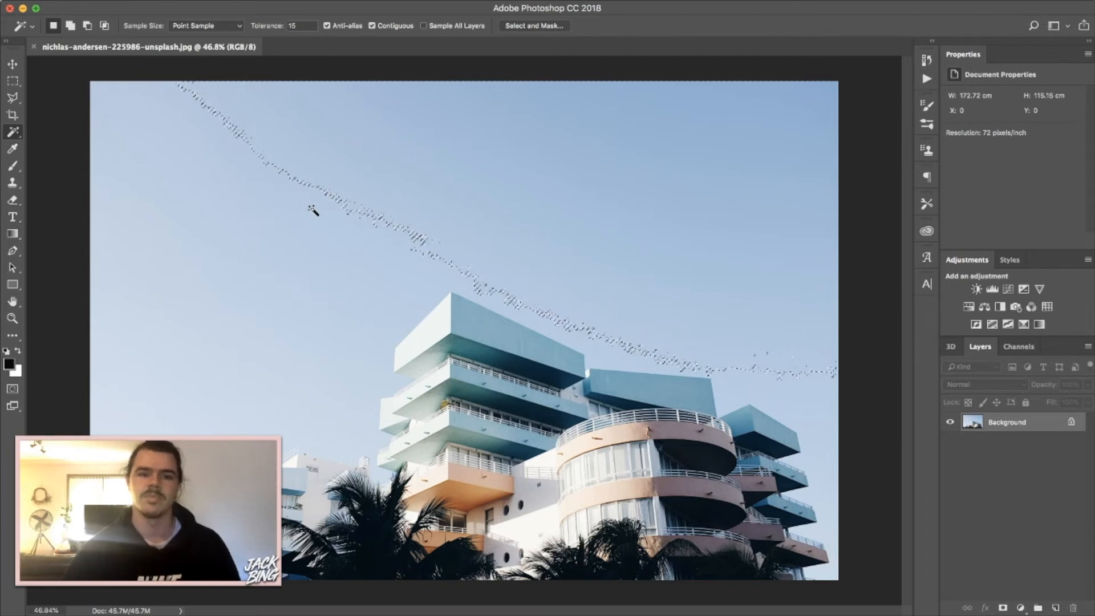
{"action": "left_click", "coordinate": [312, 213]}
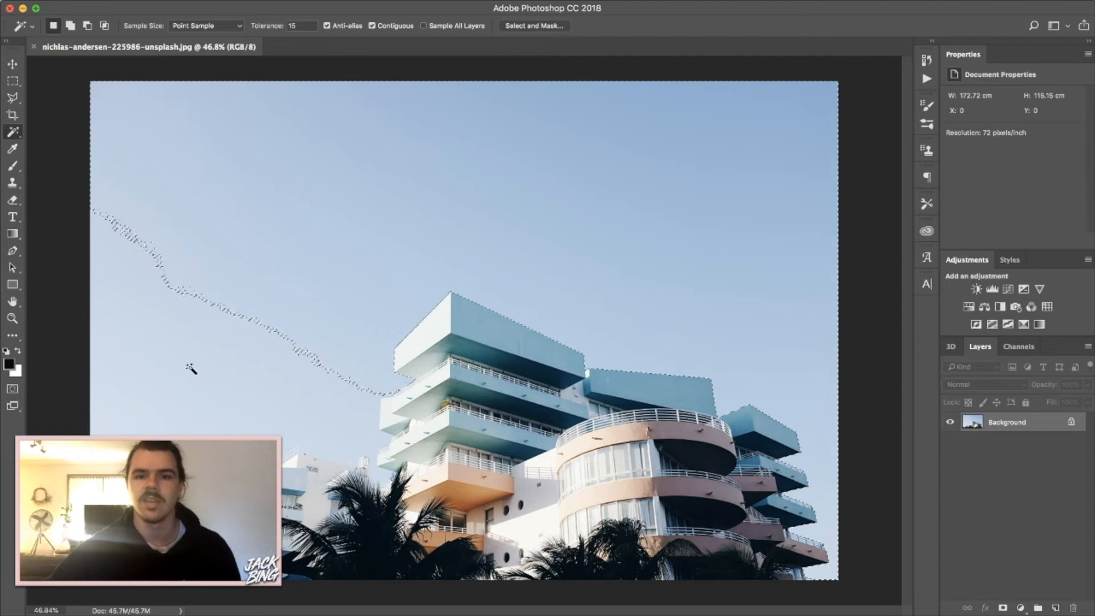
{"action": "left_click", "coordinate": [204, 353], "text": "shift"}
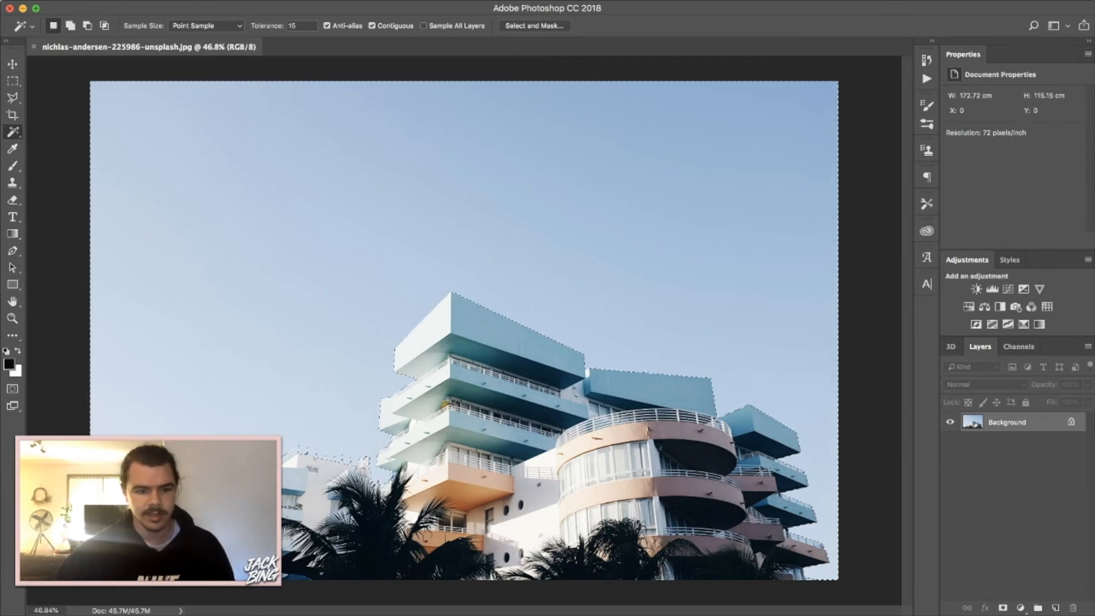
{"action": "left_click", "coordinate": [344, 459], "text": "shift"}
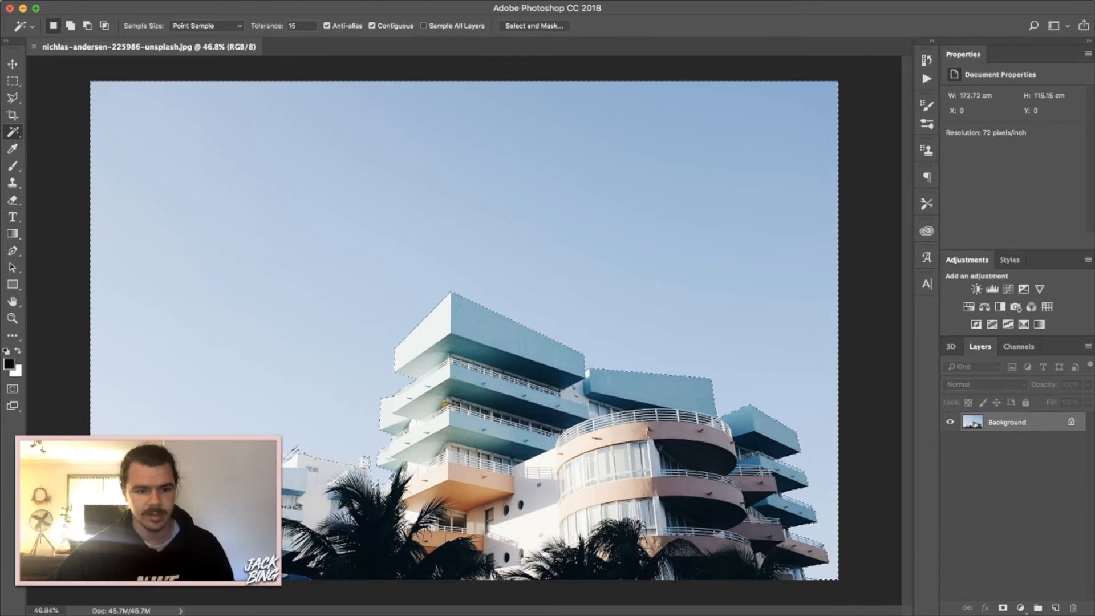
{"action": "left_click", "coordinate": [366, 465], "text": "shift"}
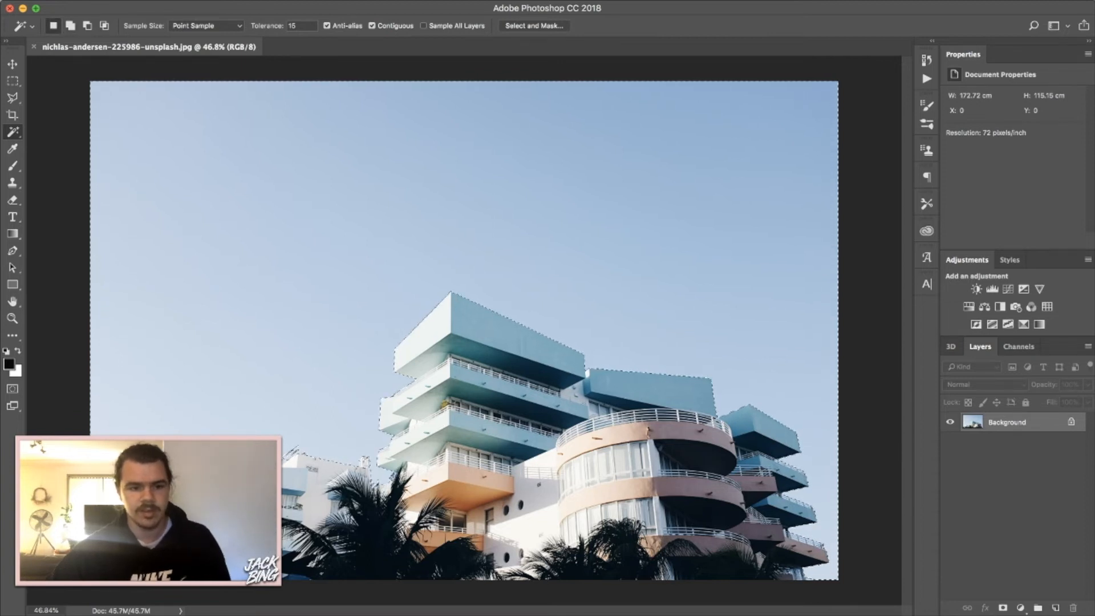
Subtract the stray patches on the distant white building's upper balcony wall from the sky selection using a tolerance of 5.
{"action": "scroll", "coordinate": [464, 330], "scroll_direction": "up", "scroll_amount": 6}
{"action": "scroll", "coordinate": [464, 330], "scroll_direction": "left", "scroll_amount": 8}
{"action": "scroll", "coordinate": [465, 330], "scroll_direction": "down", "scroll_amount": 6}
{"action": "scroll", "coordinate": [294, 301], "scroll_direction": "left", "scroll_amount": 3}
{"action": "scroll", "coordinate": [294, 301], "scroll_direction": "down", "scroll_amount": 1}
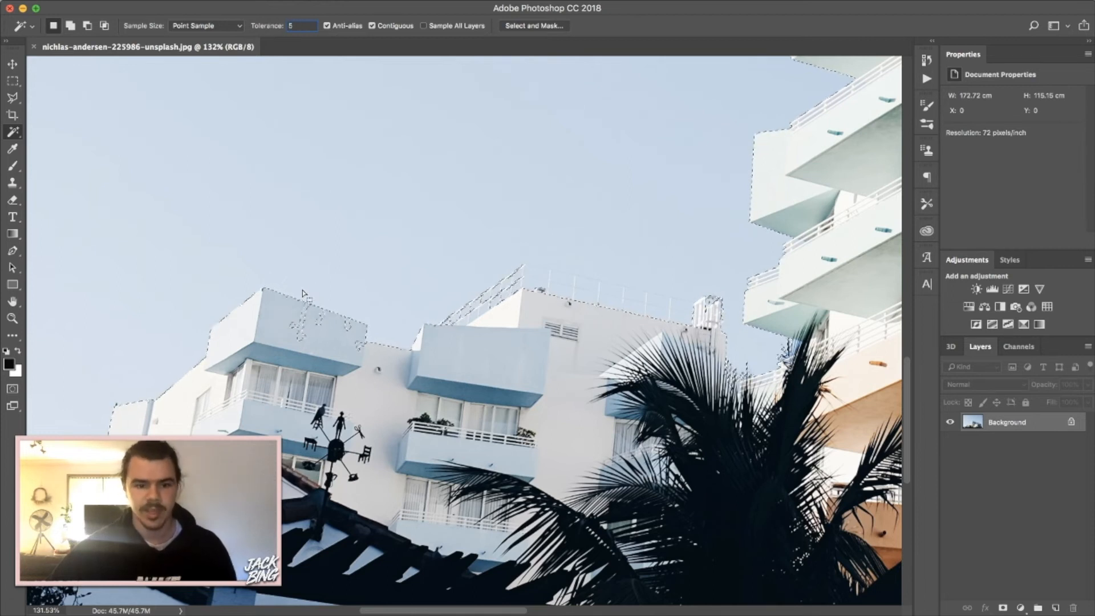
{"action": "key", "text": "alt"}
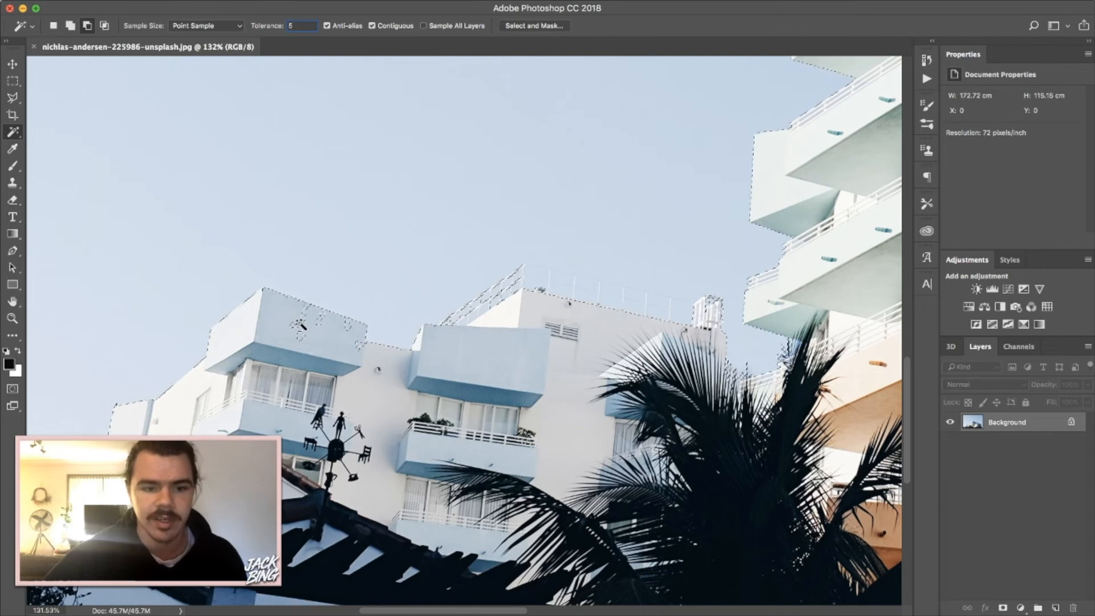
{"action": "left_click", "coordinate": [301, 323]}
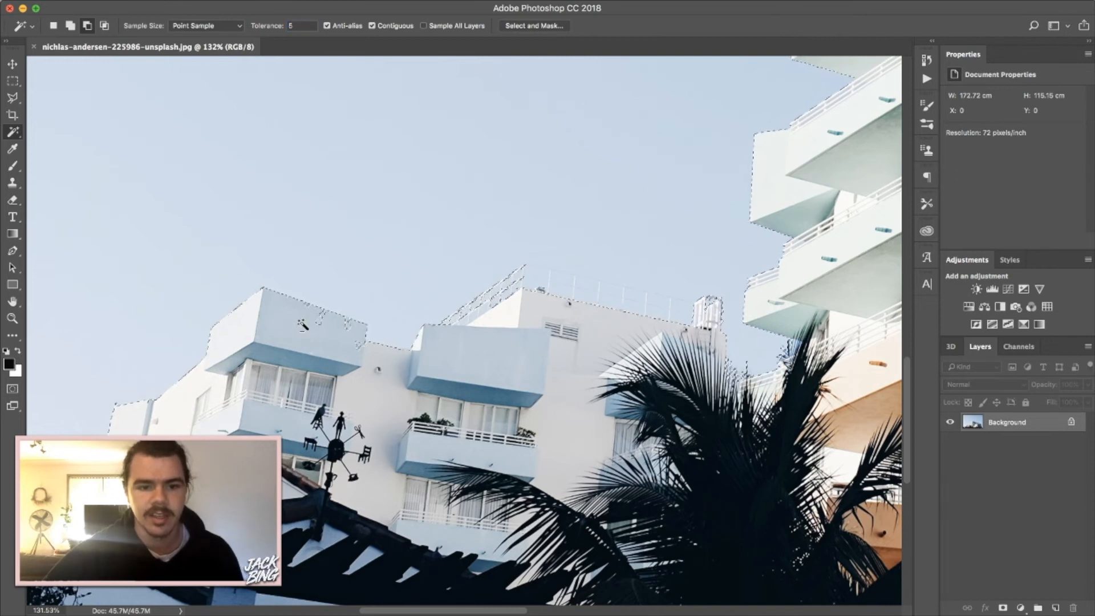
{"action": "left_click", "coordinate": [319, 322], "text": "alt"}
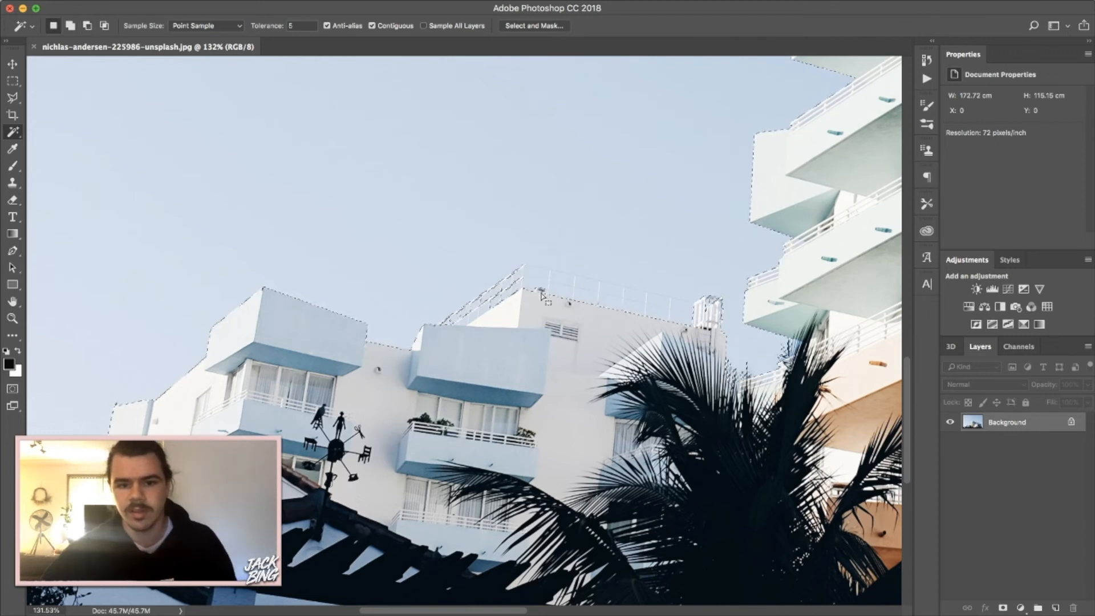
Convert the locked background into an editable layer and delete the selected sky from it.
{"action": "key", "text": "super+0"}
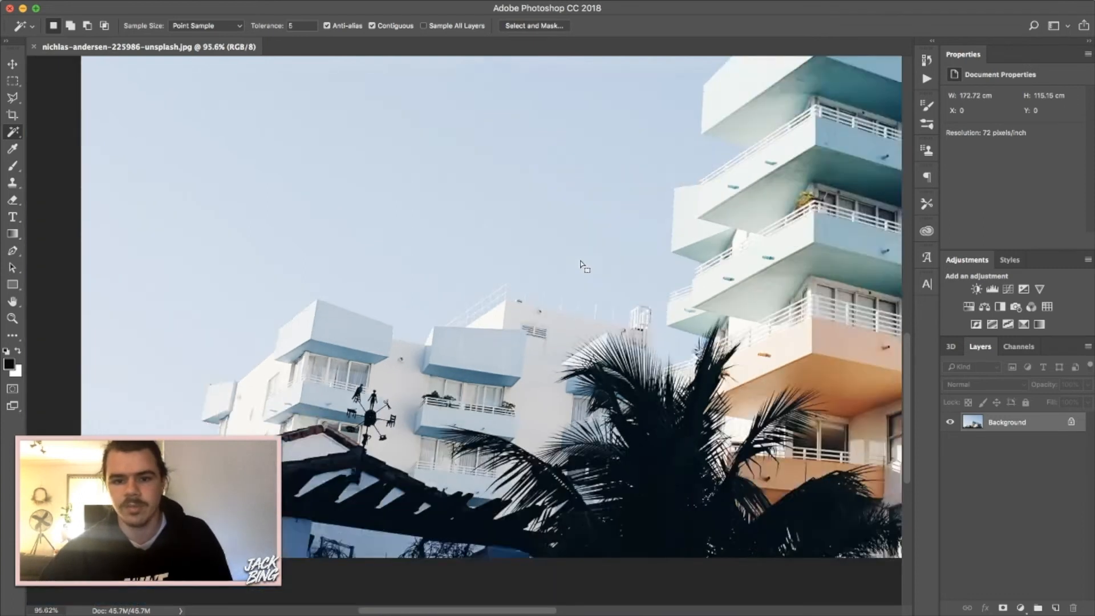
{"action": "scroll", "coordinate": [521, 303], "scroll_direction": "up", "scroll_amount": 5}
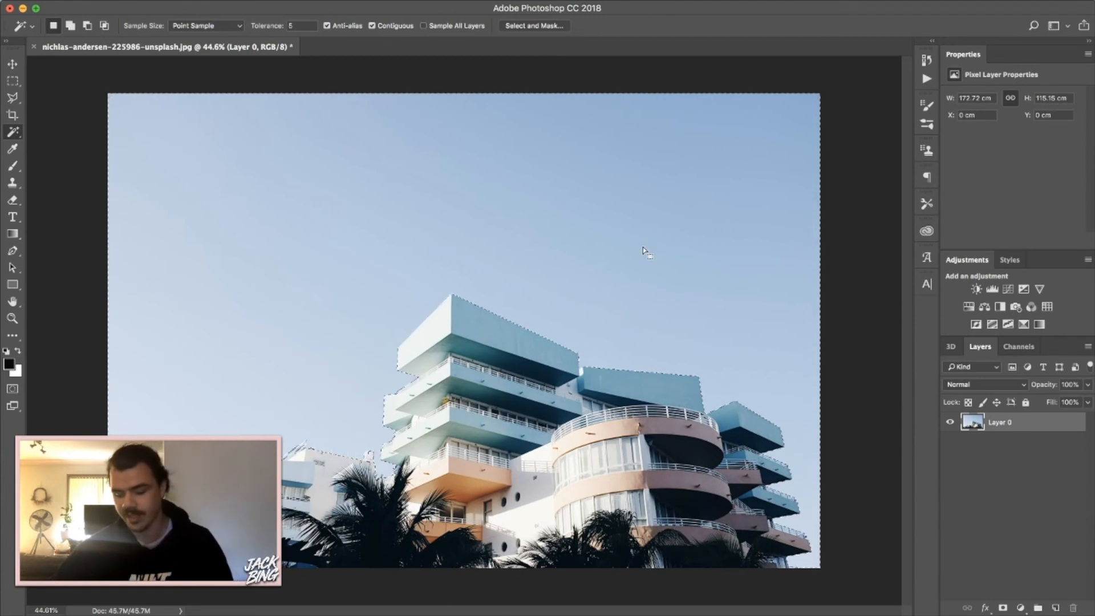
{"action": "key", "text": "Delete"}
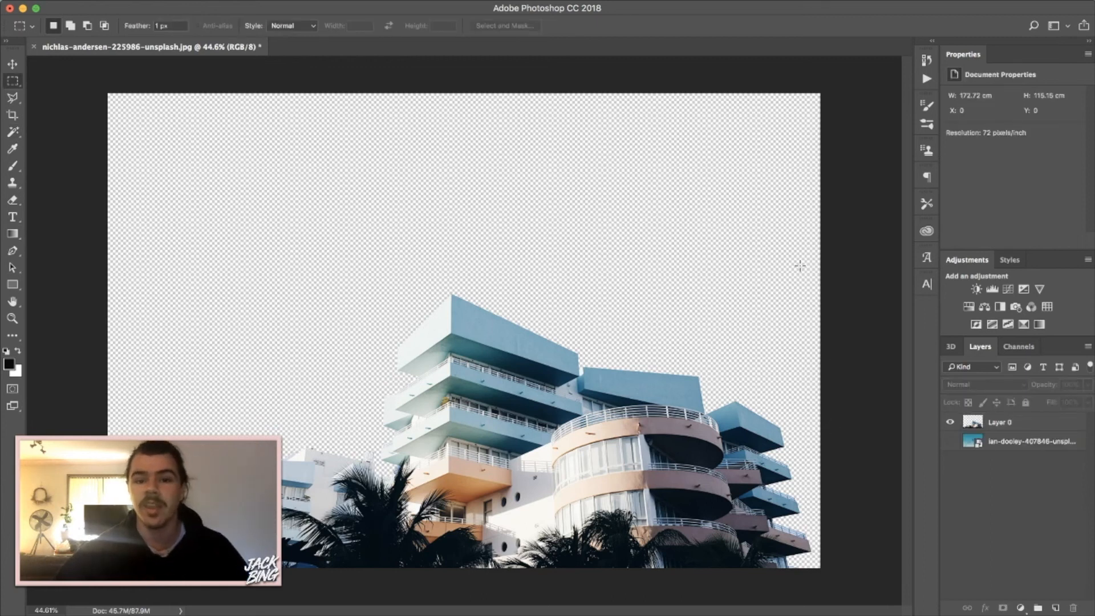
Show the hot-air balloon photo layer beneath the building cutout and activate the Magic Wand on that layer.
{"action": "left_click", "coordinate": [950, 441]}
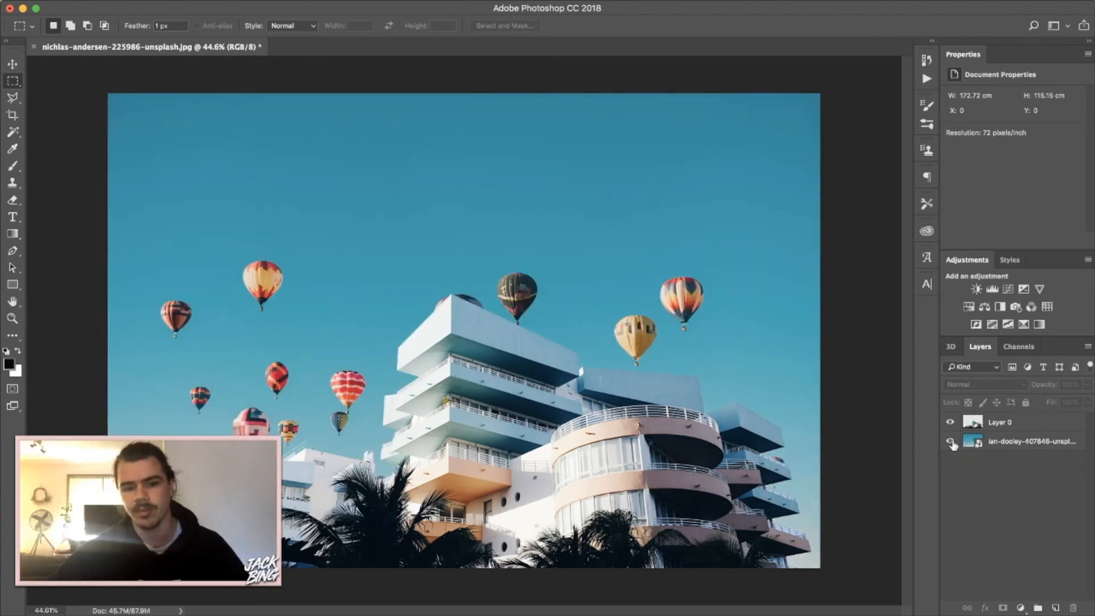
{"action": "key", "text": "w"}
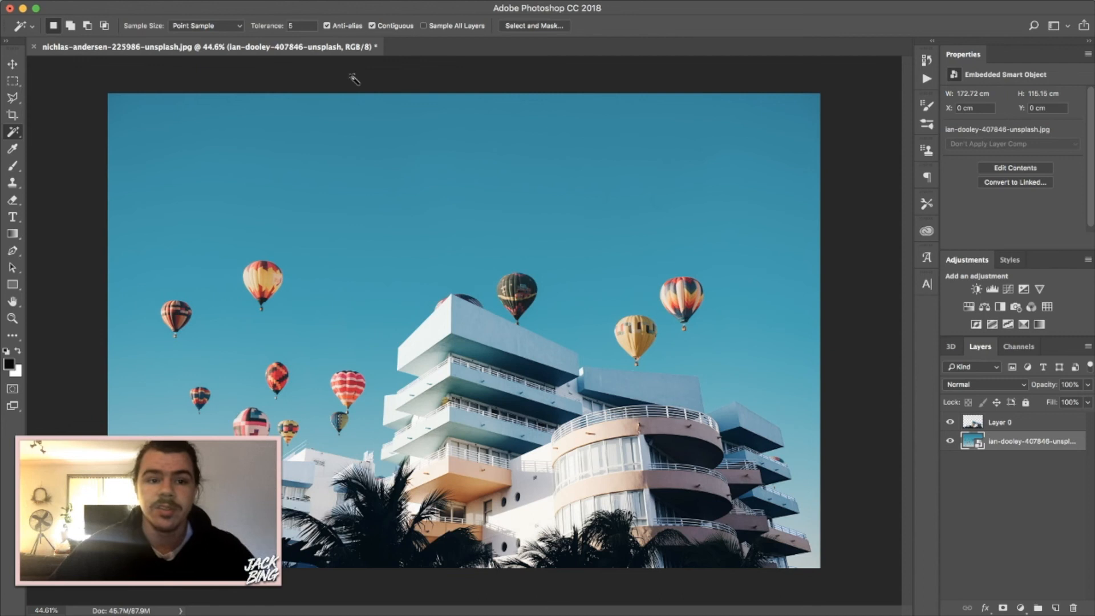